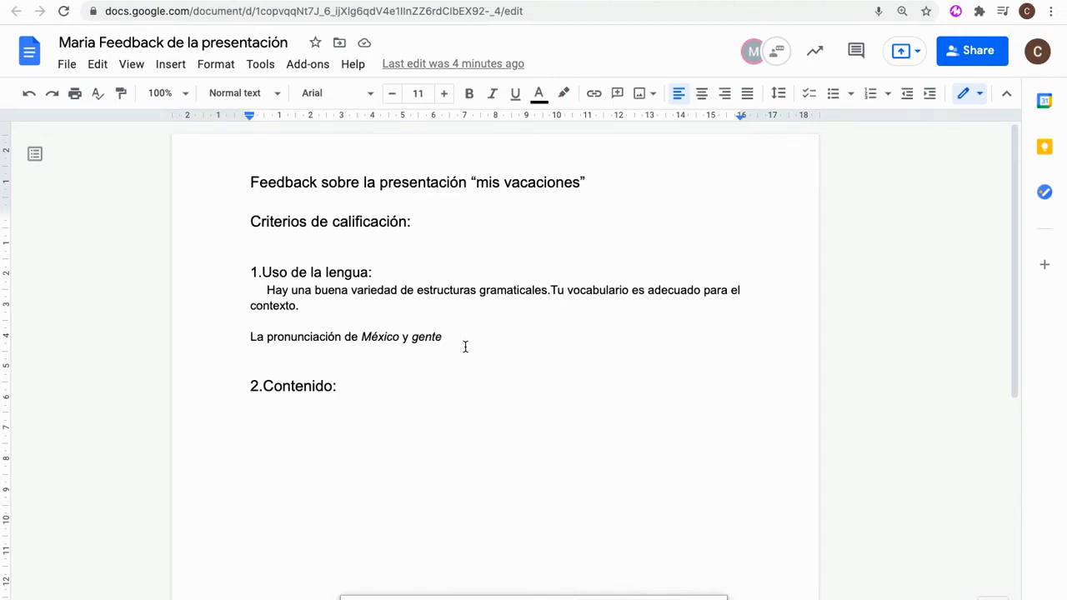
Attach a comment to "México y gente" containing a recorded Mote voice note, and post it
drag(454, 338, 360, 338)
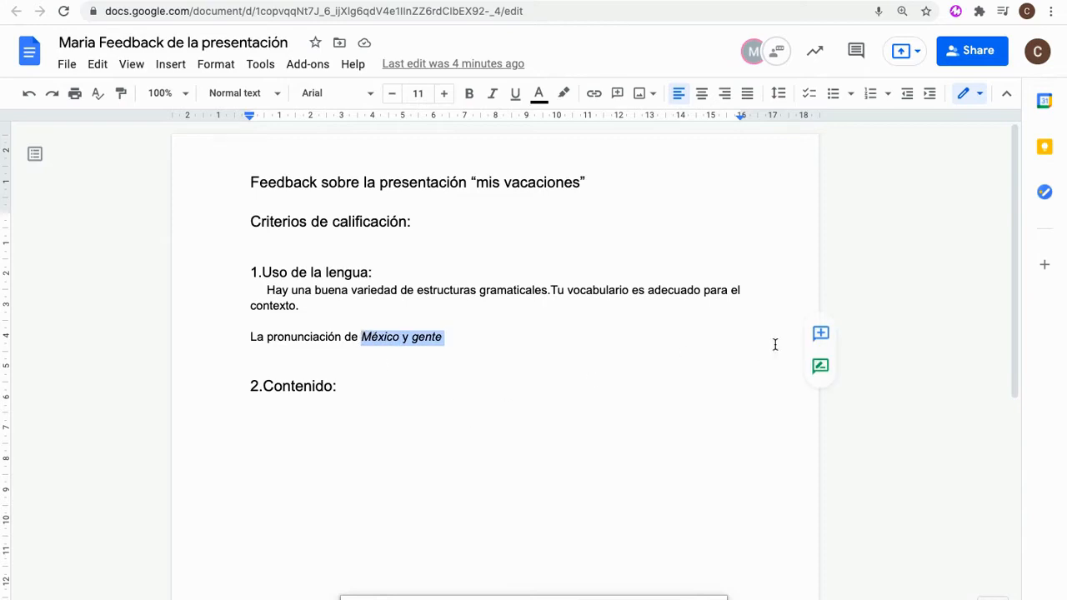
click(821, 338)
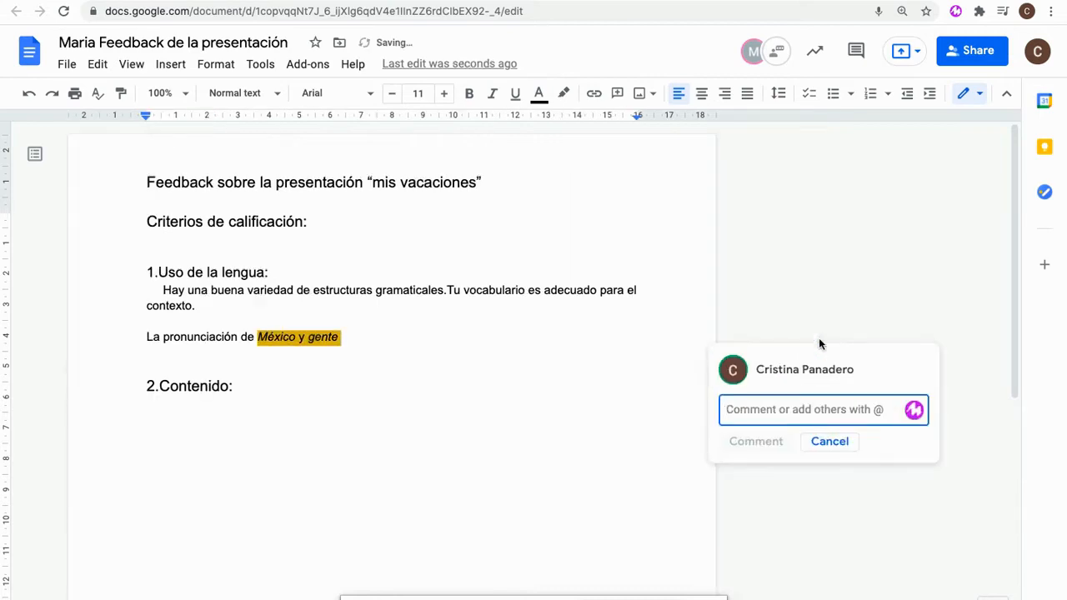
click(917, 411)
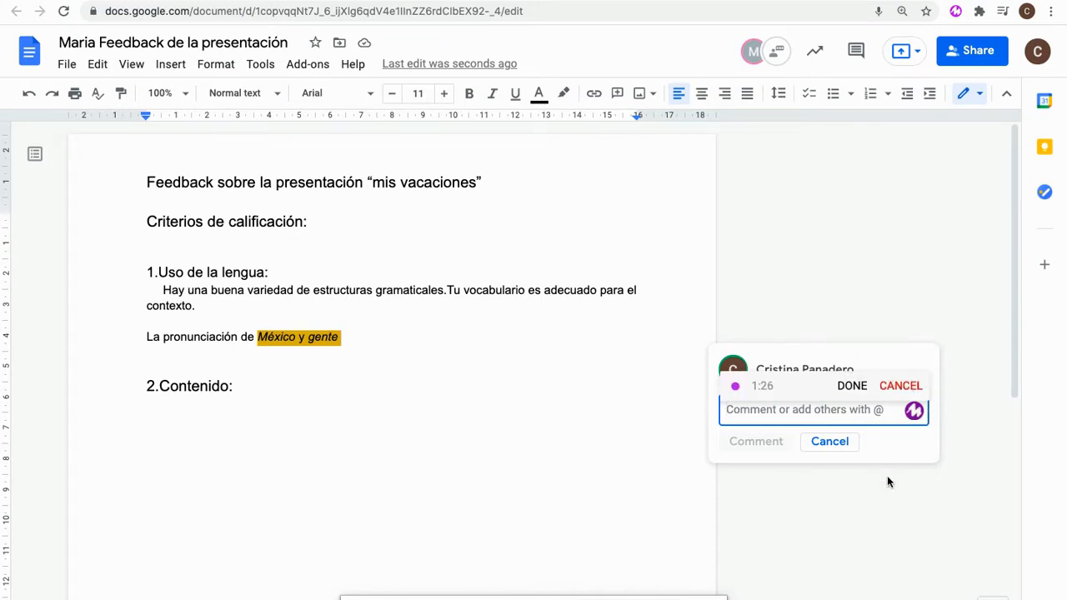
click(854, 387)
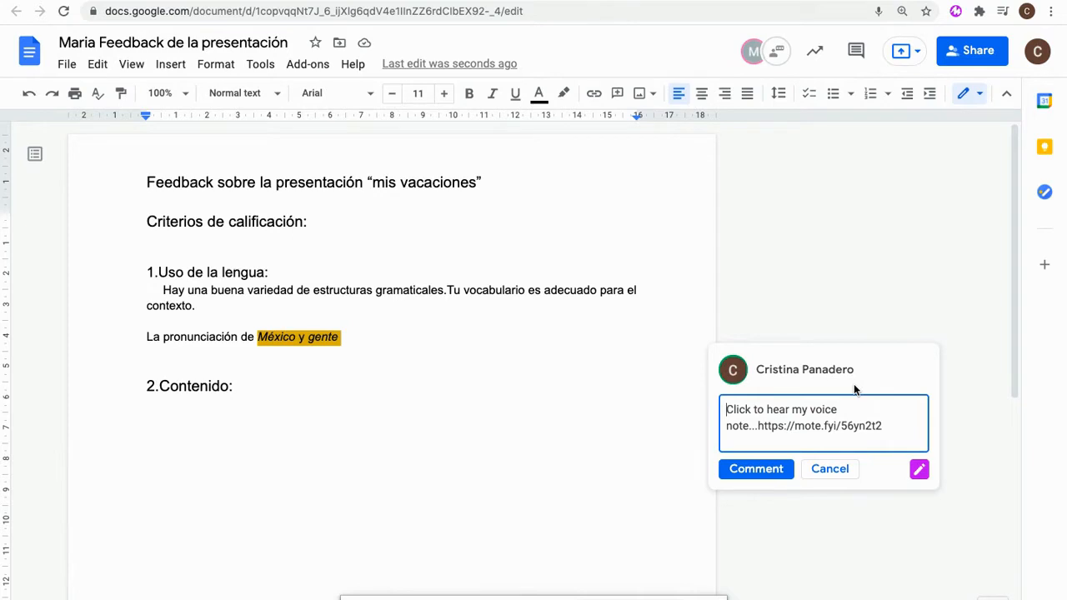
click(759, 473)
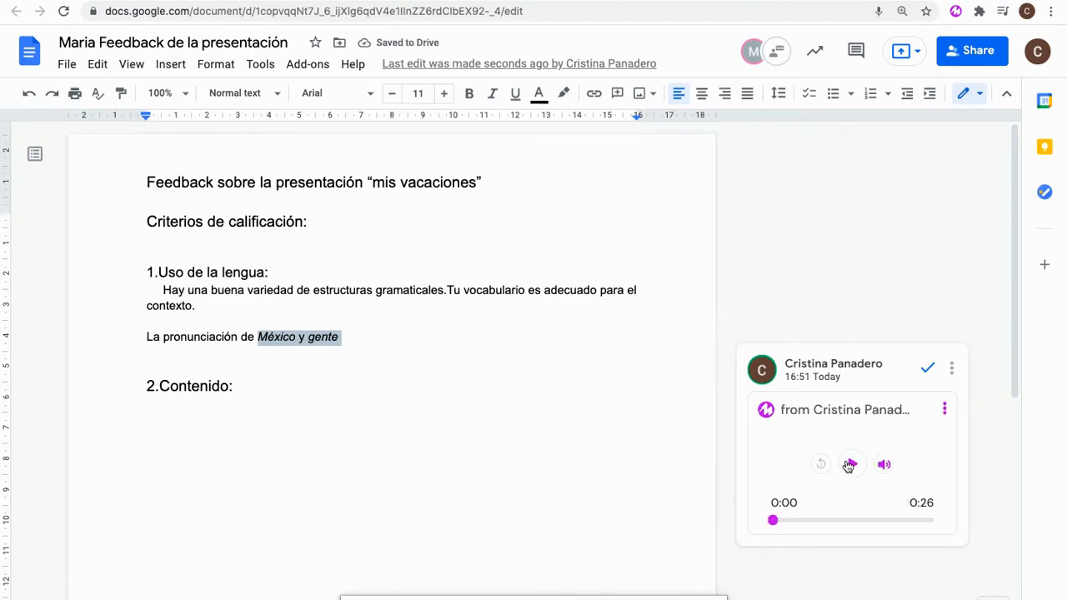
Play back the beginning of the posted voice note on "México y gente" and pause it
click(851, 463)
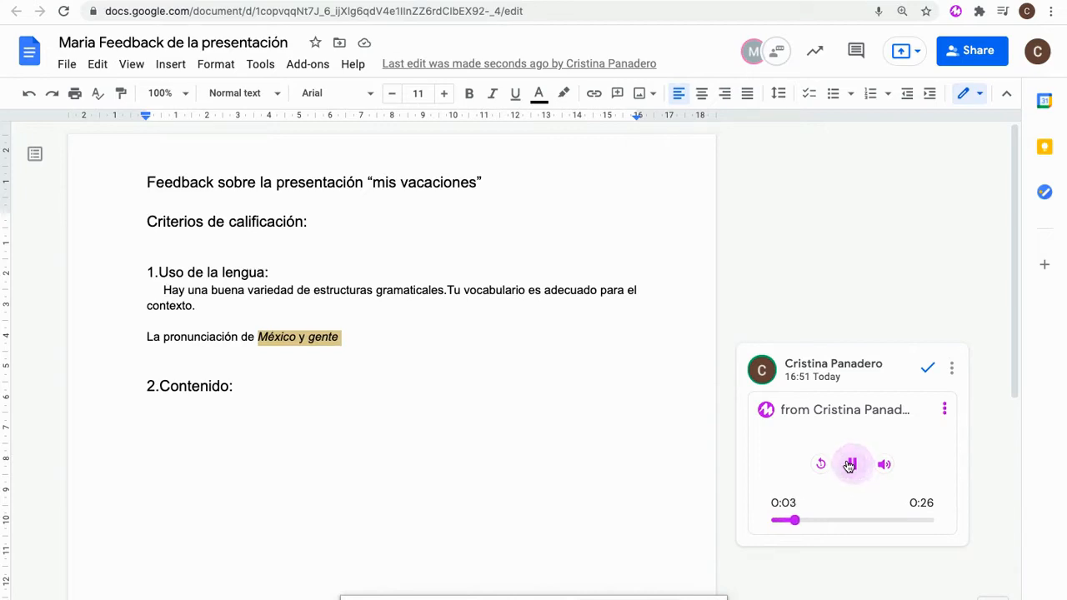
click(850, 465)
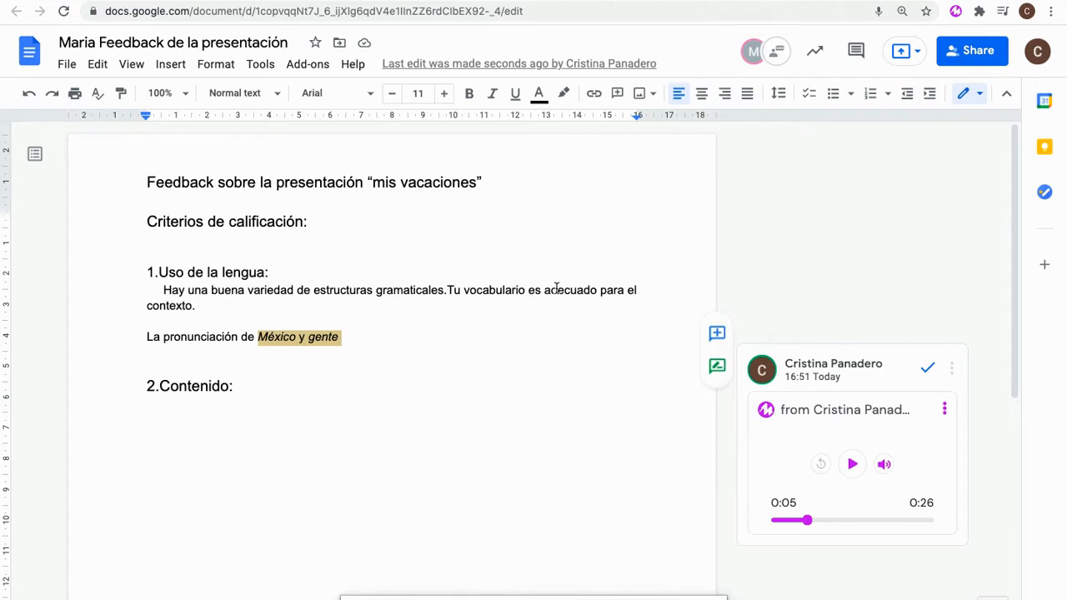
View the voice comment on "México y gente" from the other accounts and play part of its recording
mouse_move(450, 1)
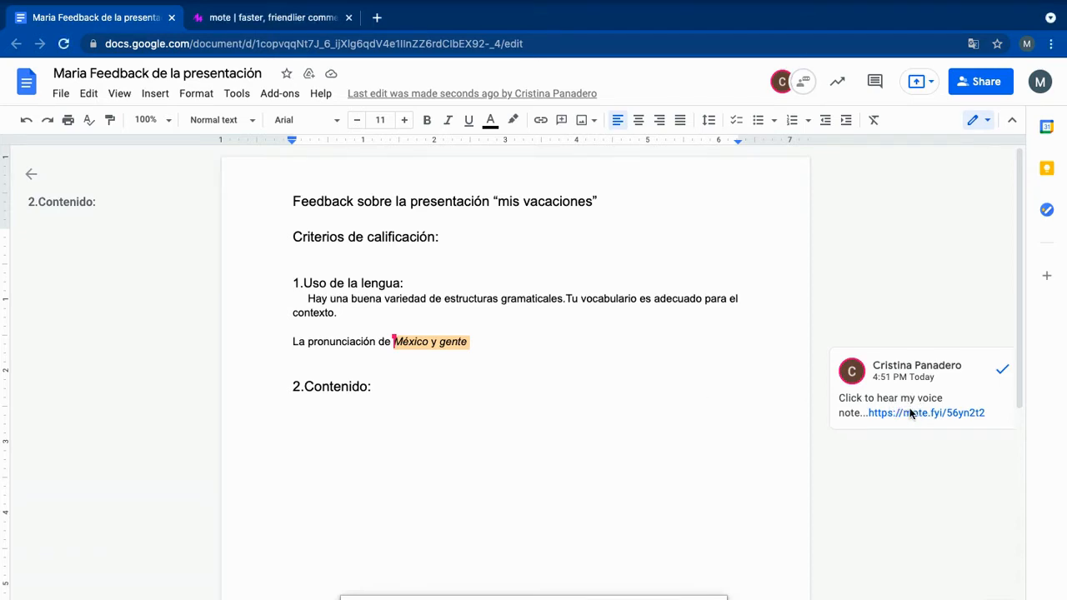
click(907, 384)
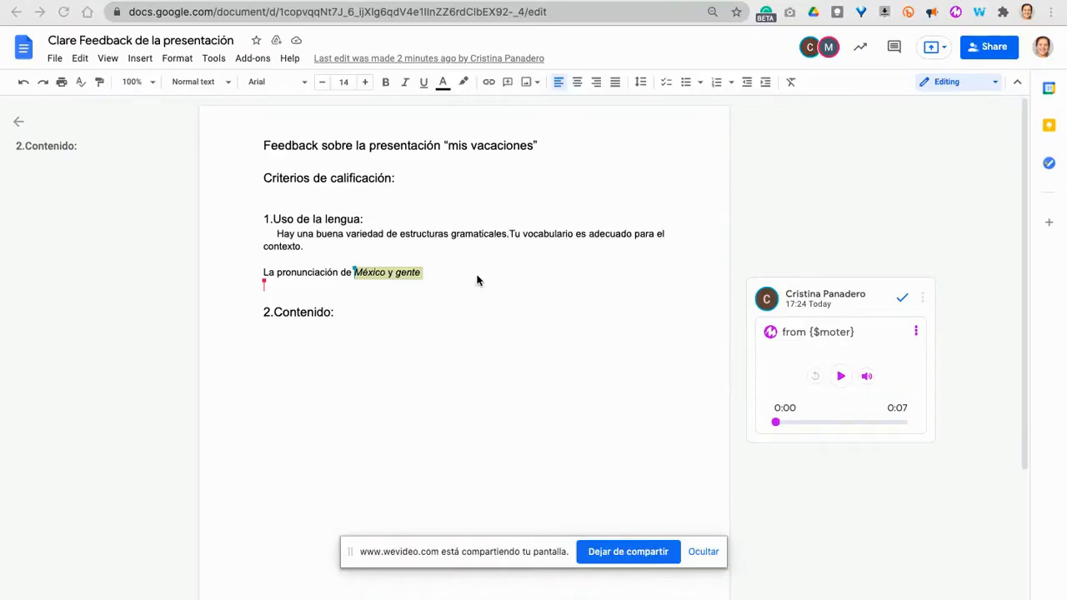
click(840, 377)
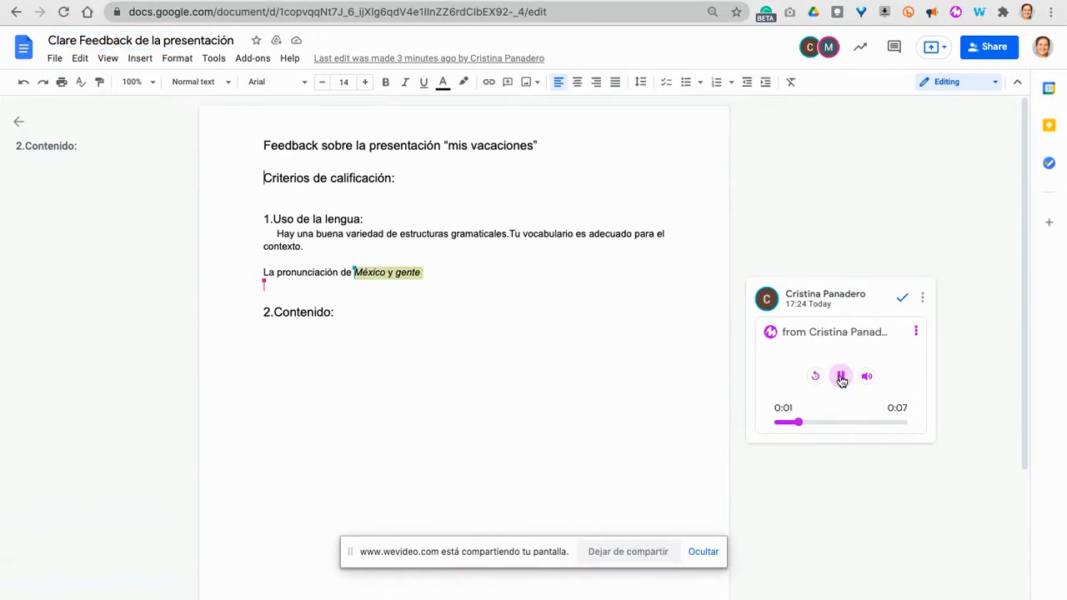
click(841, 377)
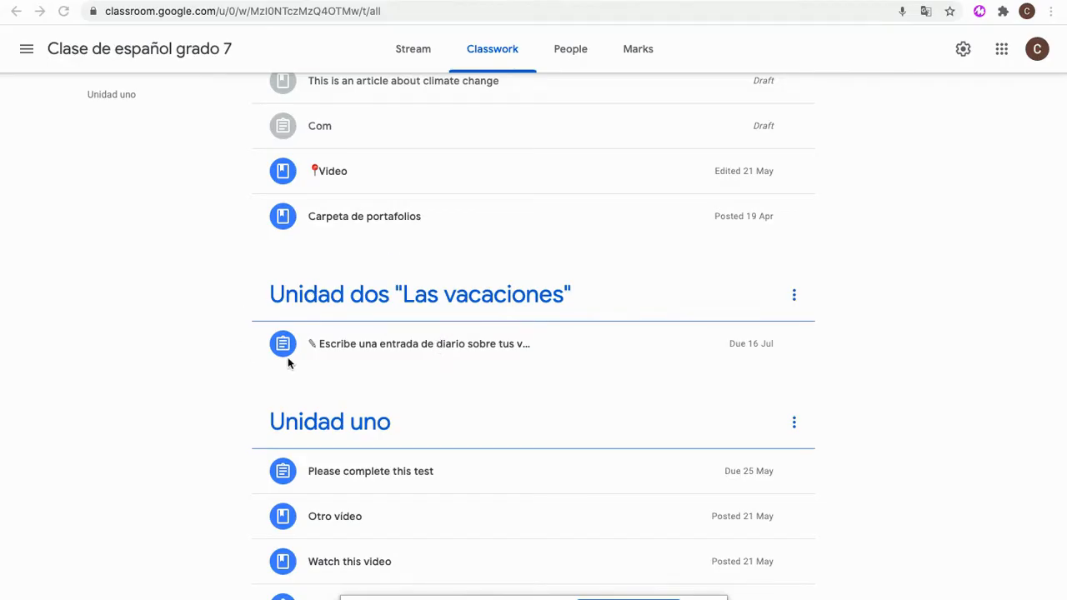
Open the student's document for the "Escribe una entrada de diario sobre tus vacaciones" assignment in Google Classroom
scroll(346, 344, down, 1)
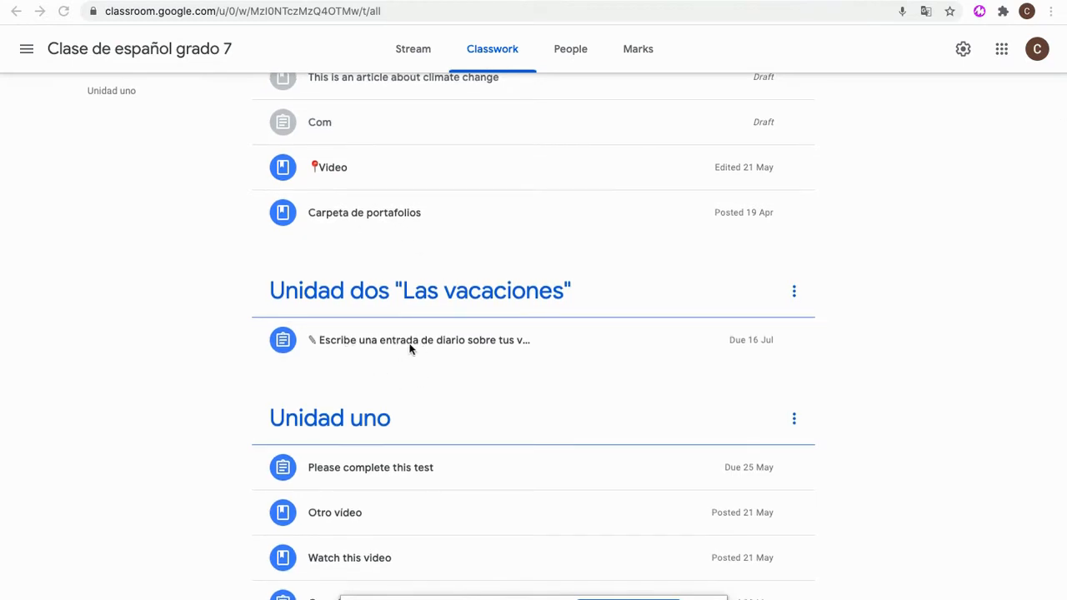
click(490, 342)
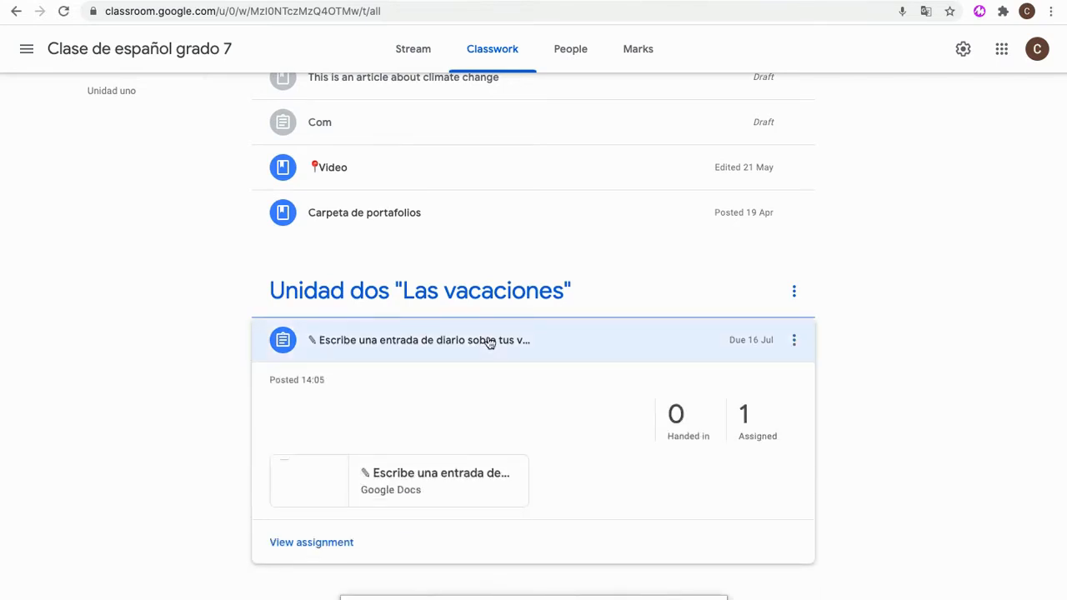
click(307, 546)
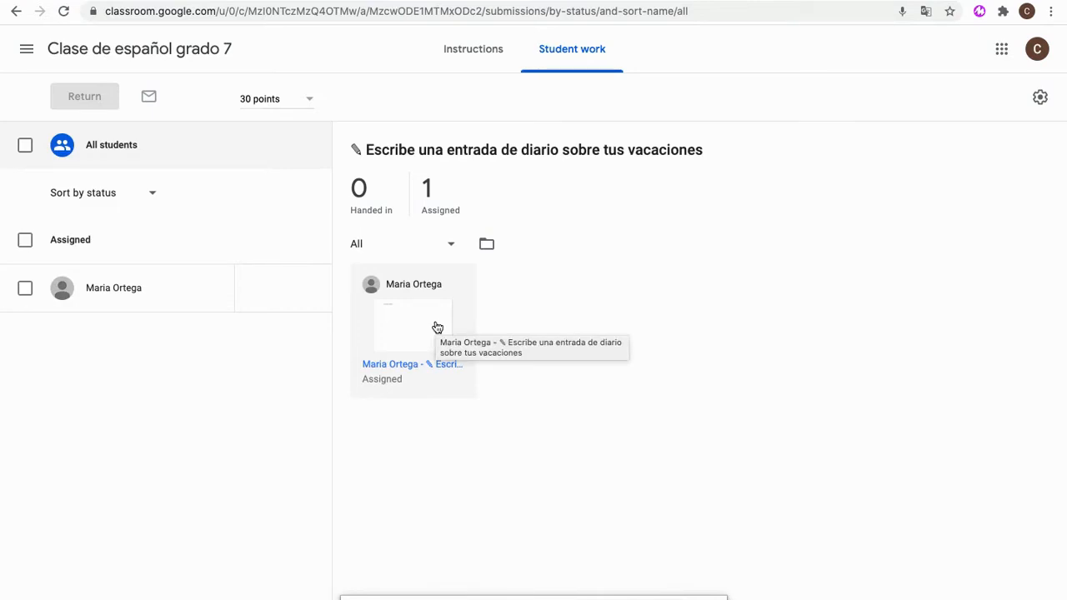
click(436, 327)
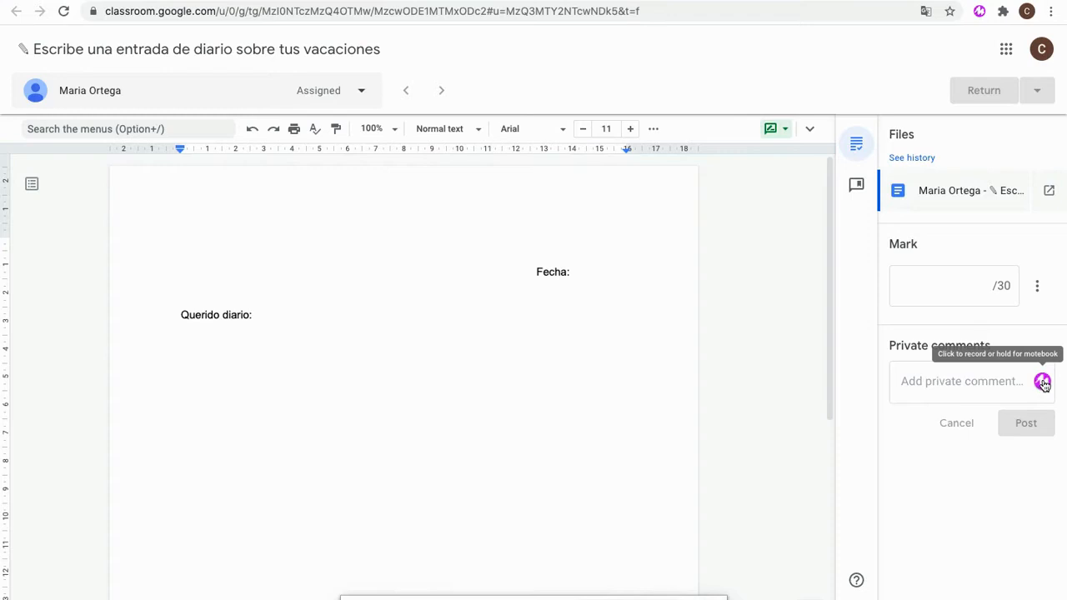
Record a Mote voice note as a private comment on the student's work and post it
click(1042, 382)
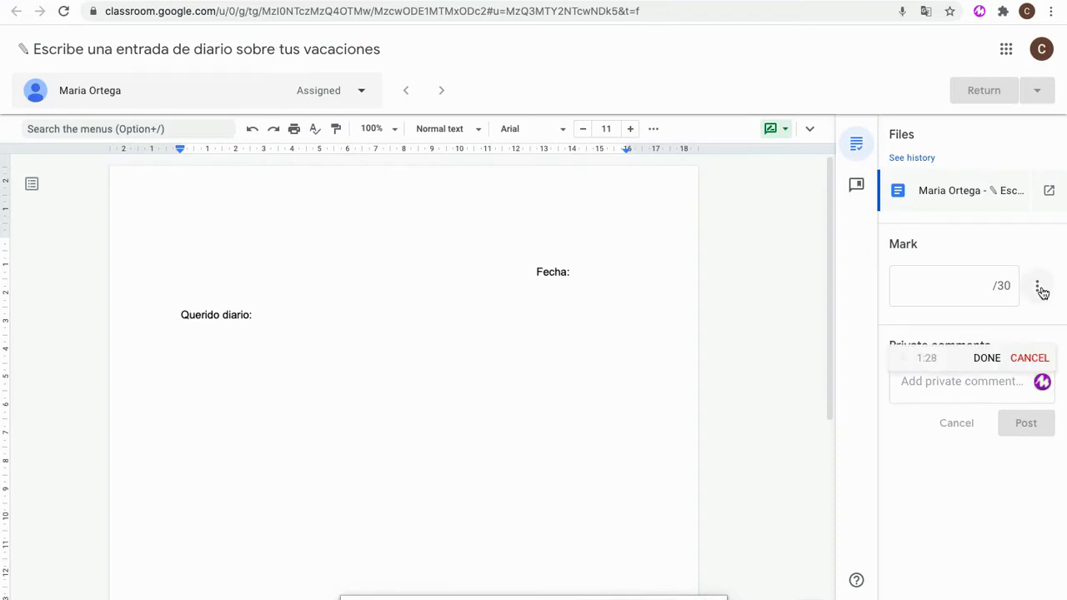
click(989, 360)
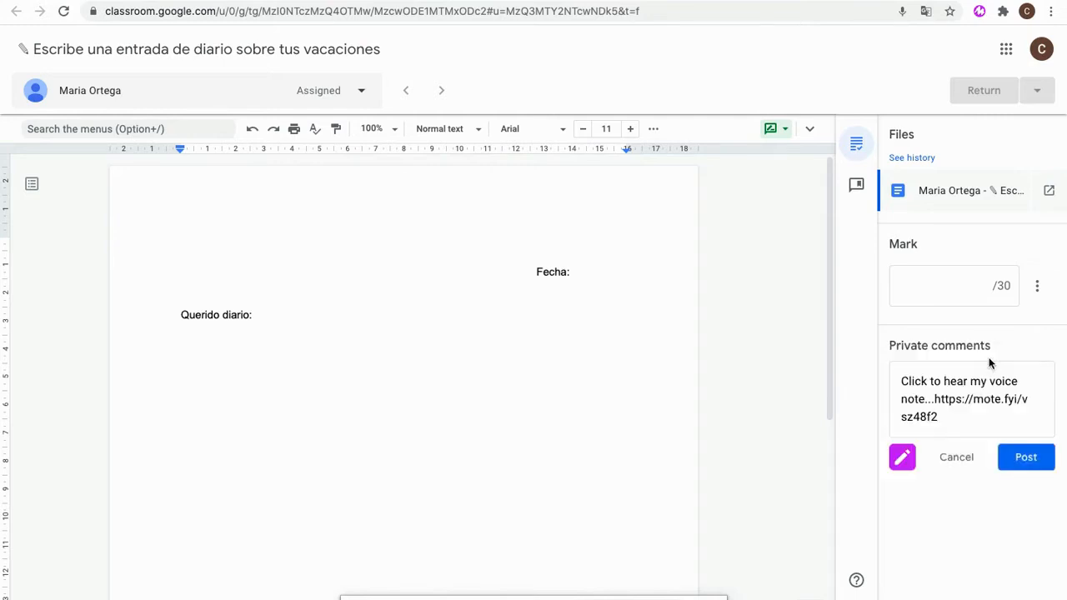
click(1018, 457)
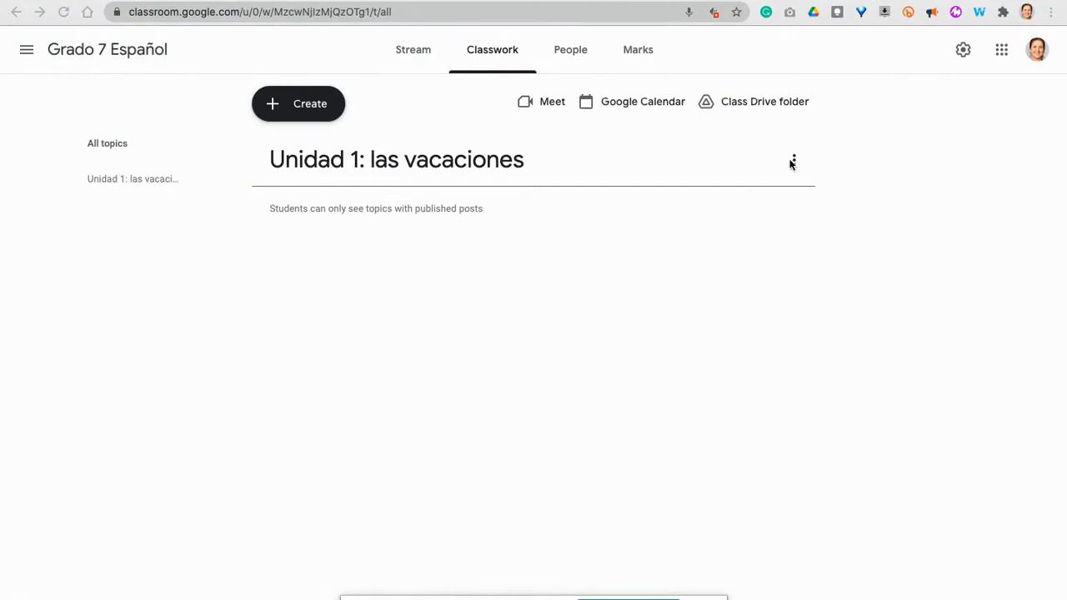
Create an assignment titled "📺 Introducción a la unidad "mis vacaciones"" in Grado 7 Español, attaching the AprendoTV 2021 Capítulo 24 YouTube video
click(298, 103)
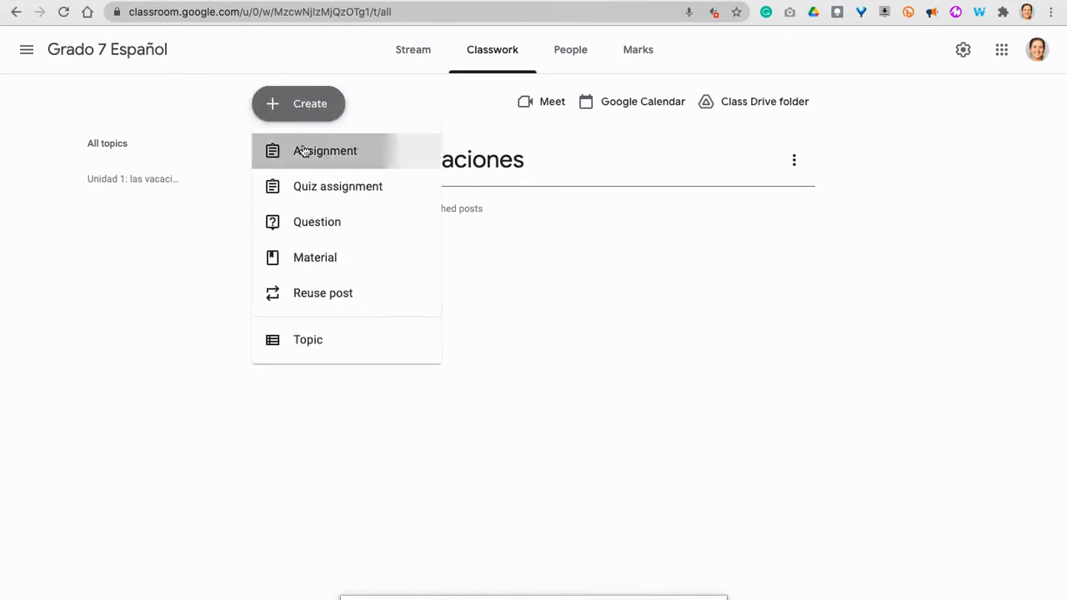
click(305, 150)
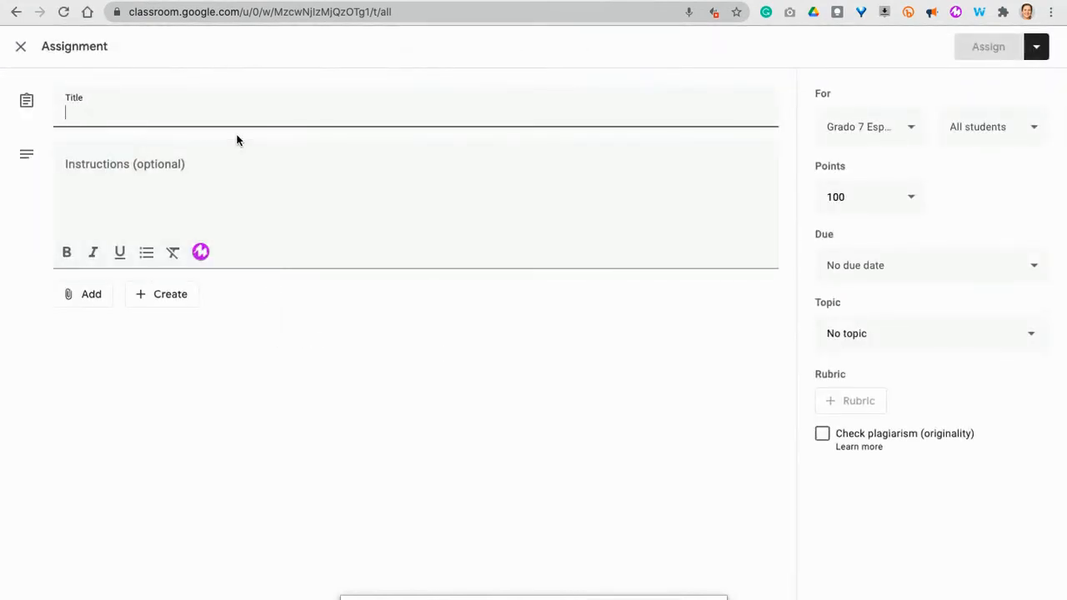
key(ctrl+super+space)
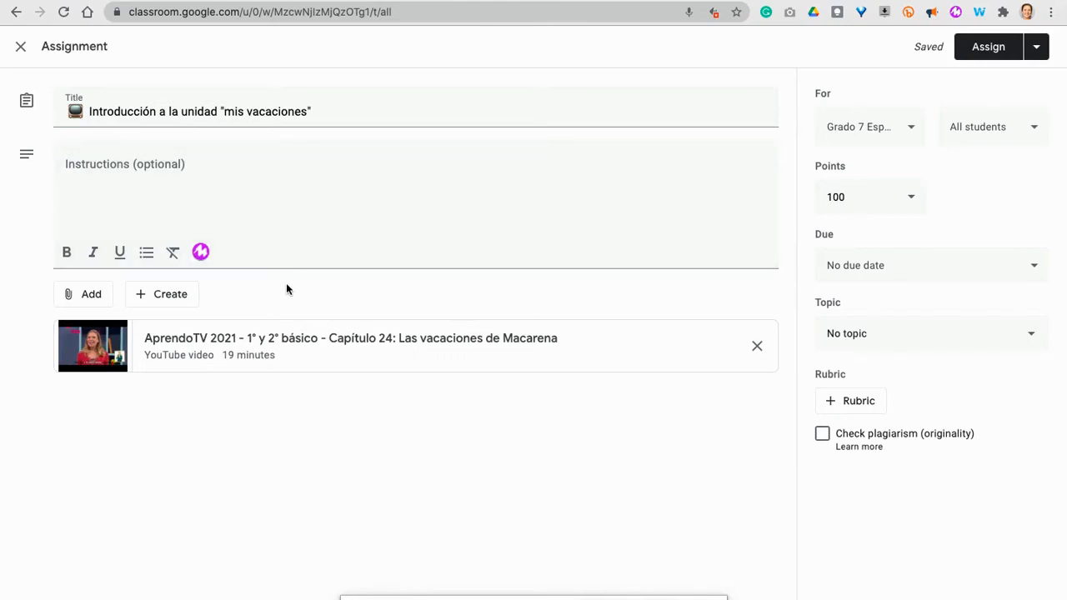
Record voice instructions and assign the task as Unmarked, due Wed, 14 Jul, under topic "Unidad 1: las vacaciones"
click(201, 254)
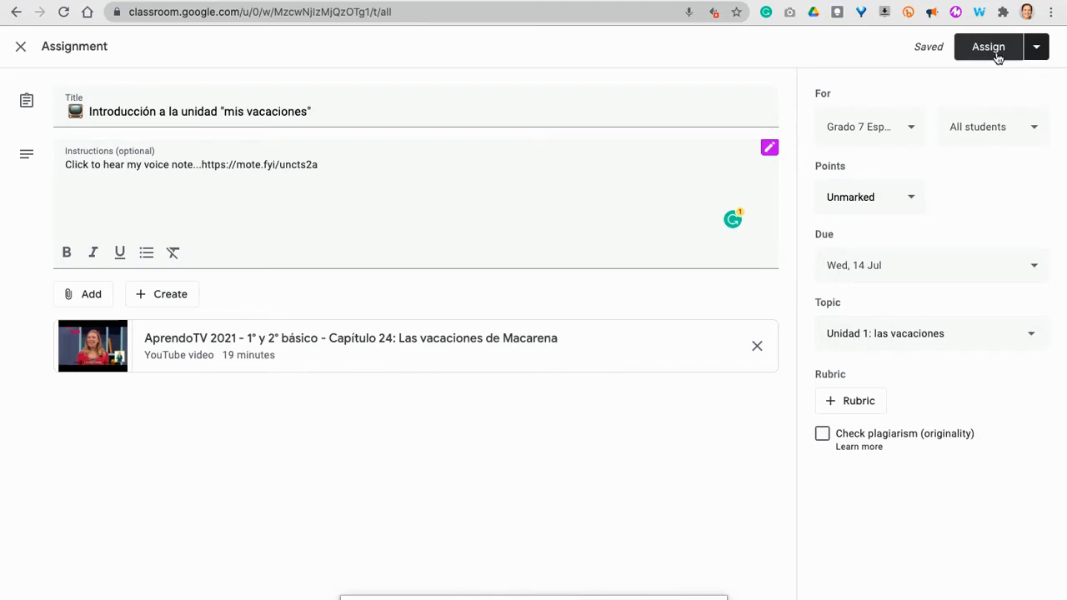
click(997, 53)
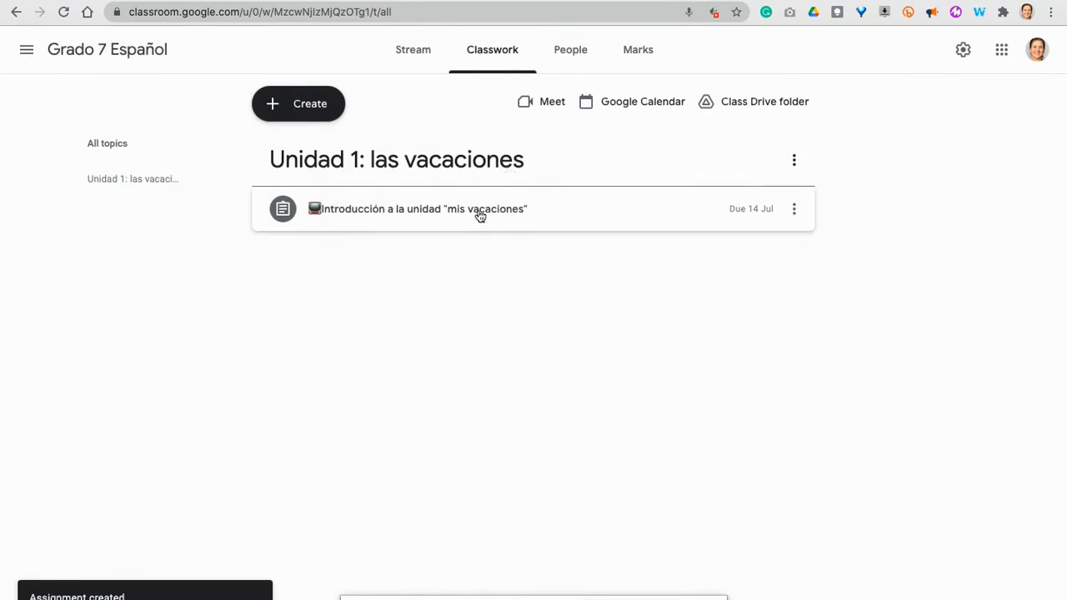
Open the "Introducción a la unidad" assignment for editing and save it with the voice note link in its instructions
click(480, 215)
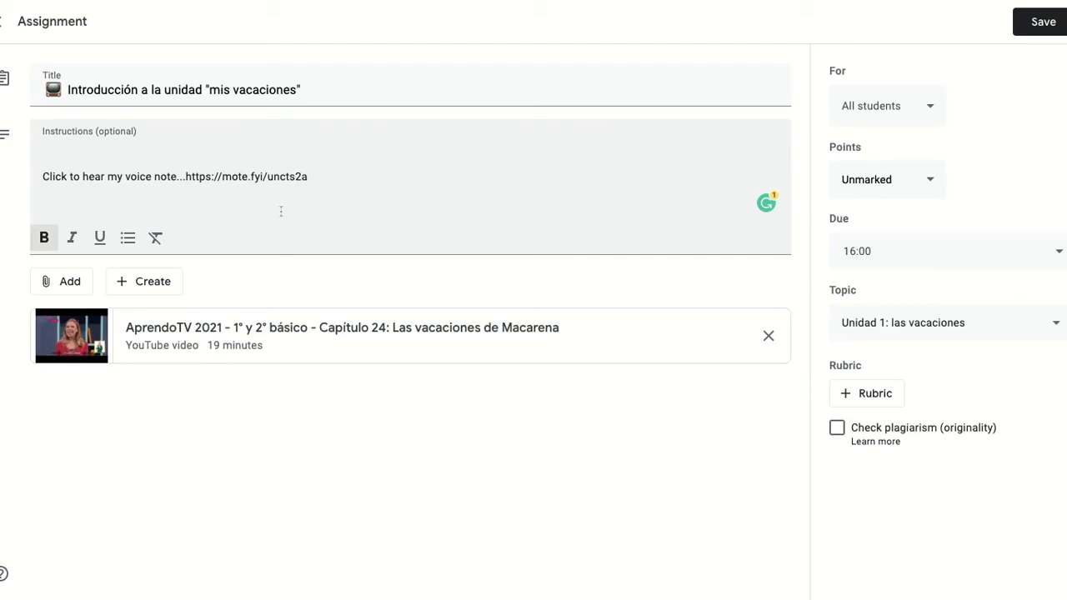
click(1042, 25)
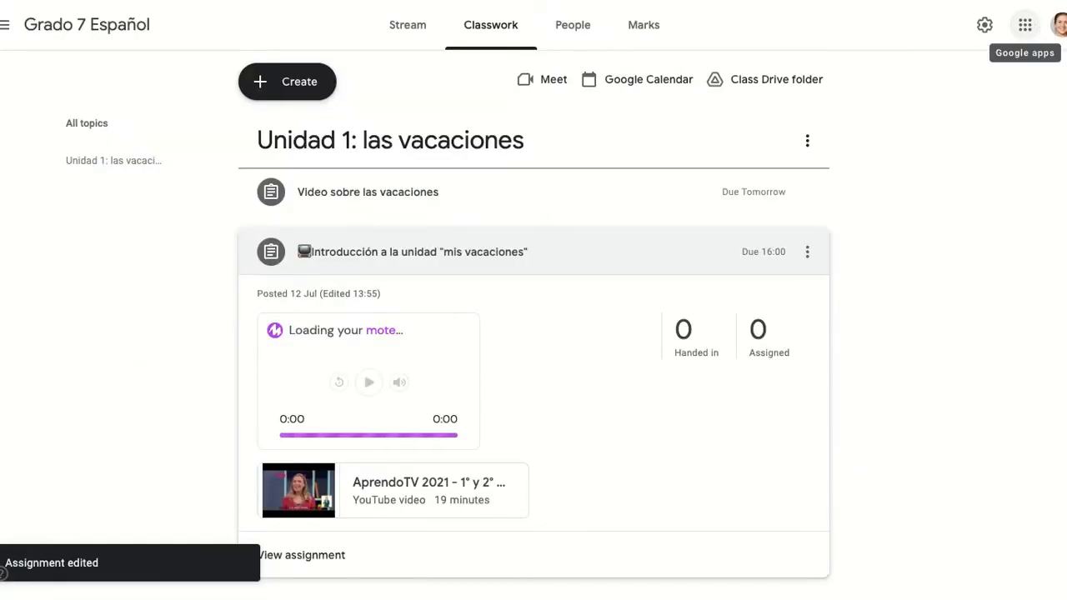
Open the assignment's full page and post the class comment "Escucha el mote y escribe las preguntas en tu cuaderno digital."
scroll(992, 198, down, 1)
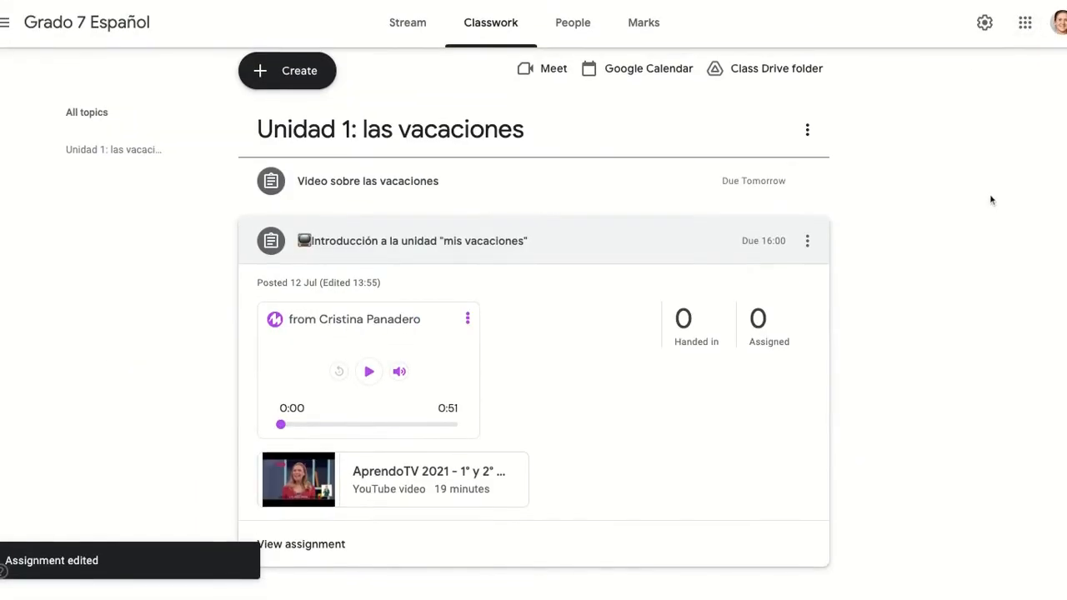
click(722, 251)
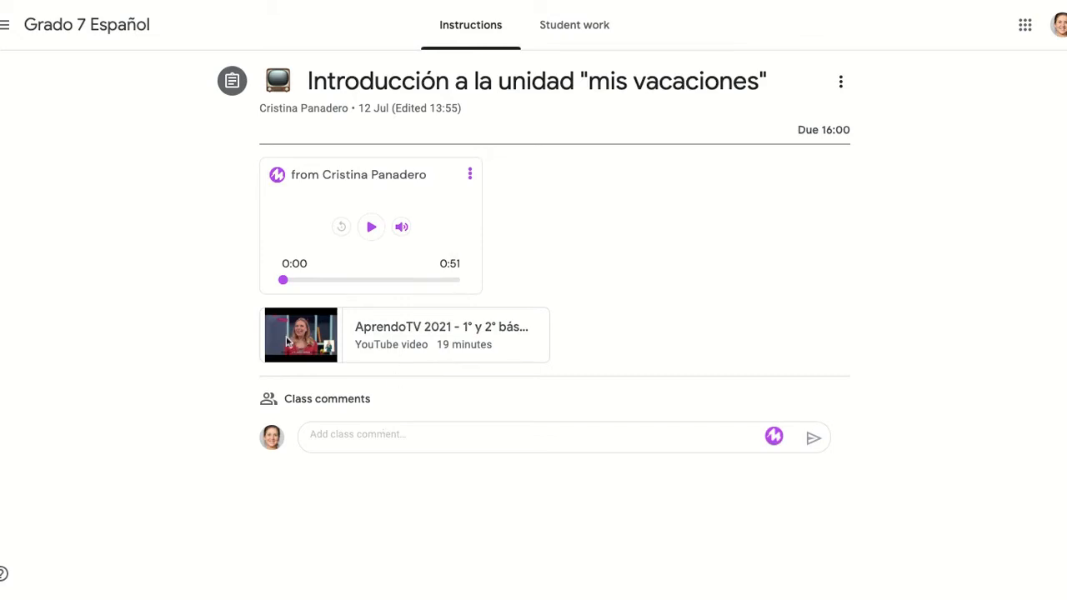
click(331, 434)
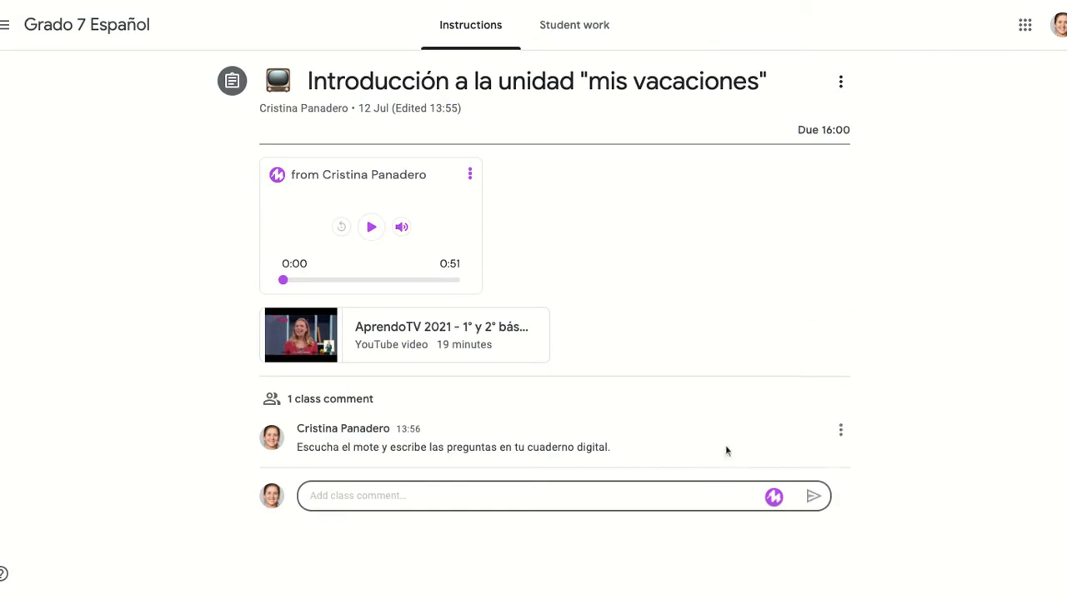
Reopen the assignment's edit form from its full page and save the assignment
click(840, 82)
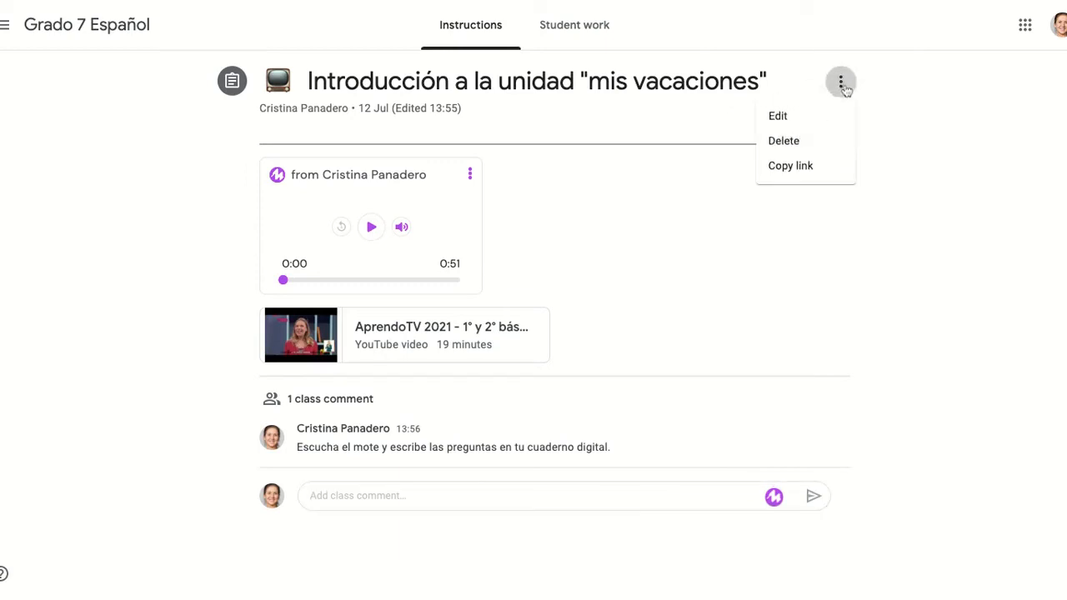
click(829, 113)
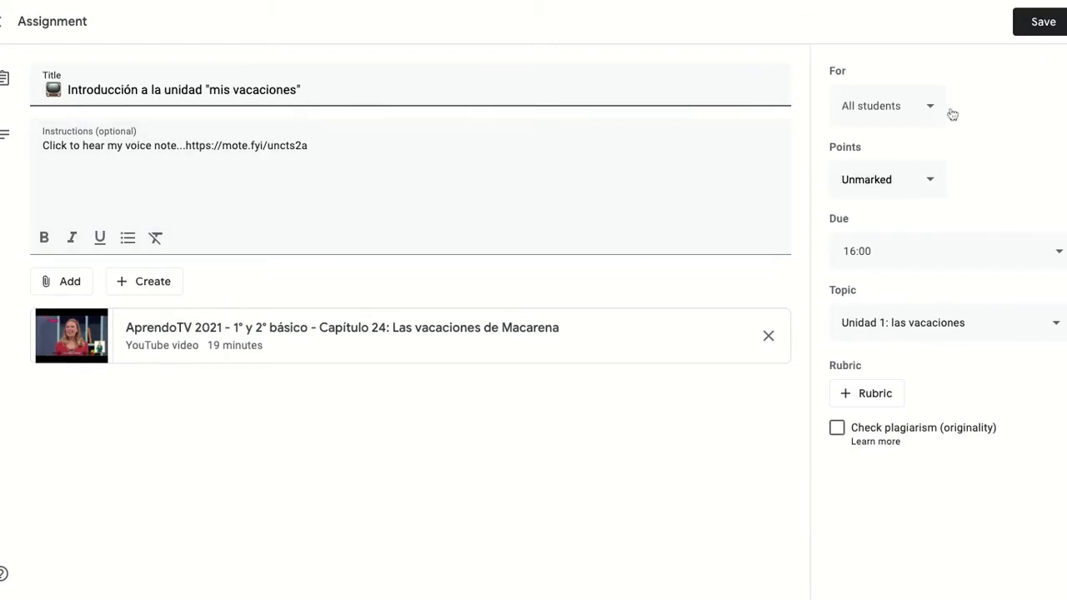
click(1031, 23)
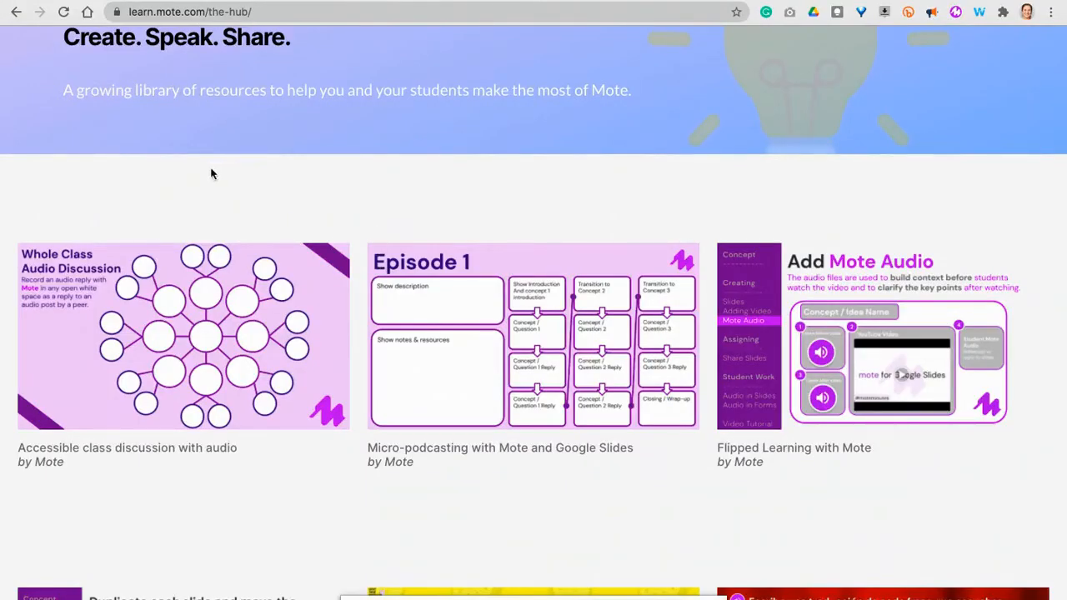
Find "Language listening tasks with Mote" in the Mote Hub and create a Google Slides copy from its template
scroll(401, 175, up, 2)
scroll(401, 178, up, 4)
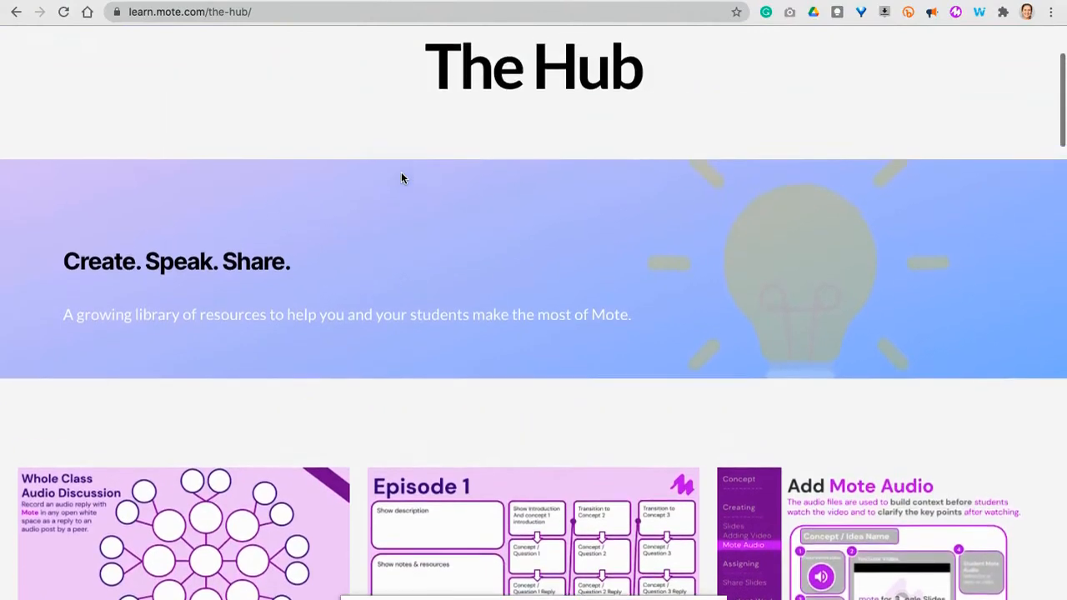
scroll(401, 177, down, 4)
scroll(401, 177, down, 5)
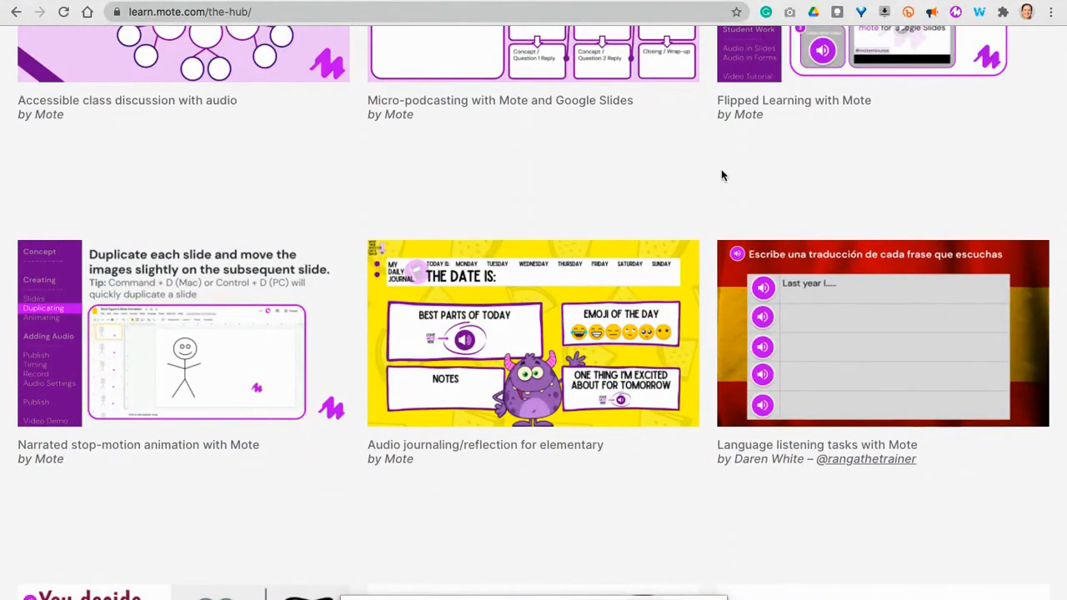
scroll(821, 182, down, 1)
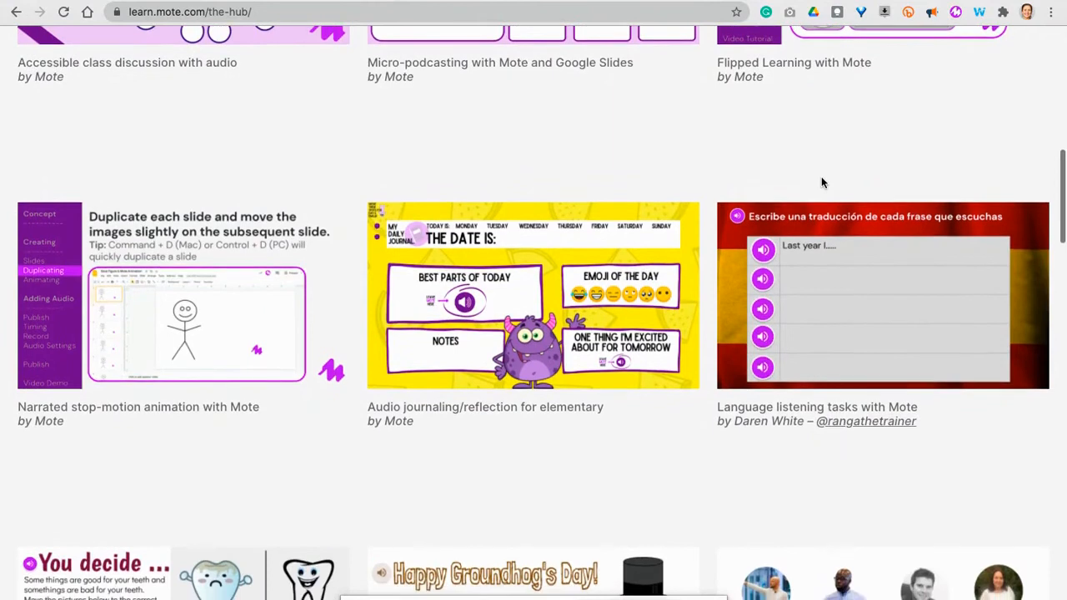
click(913, 267)
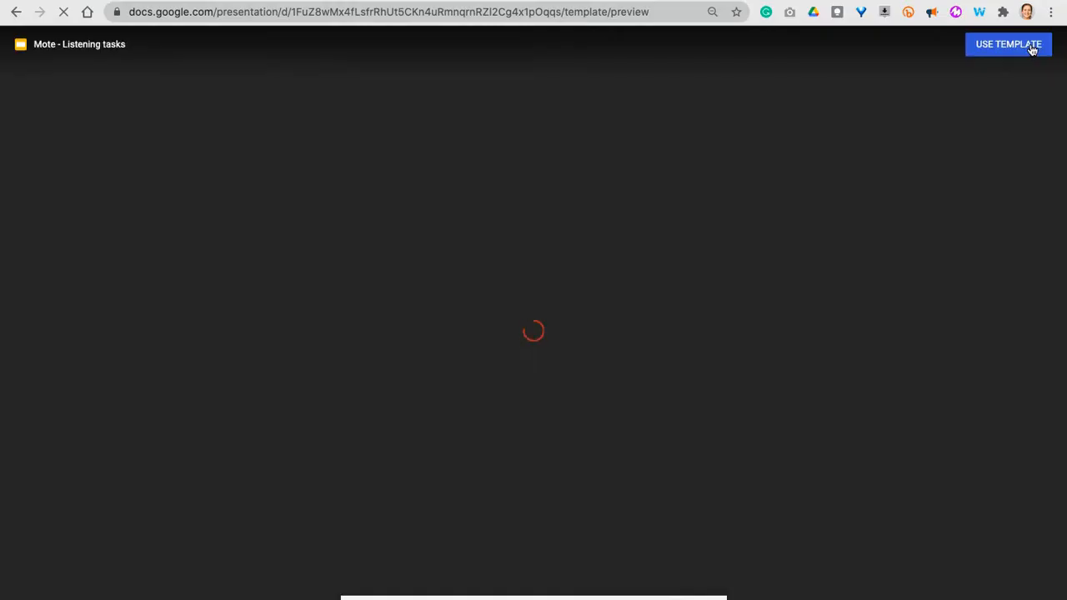
click(1032, 49)
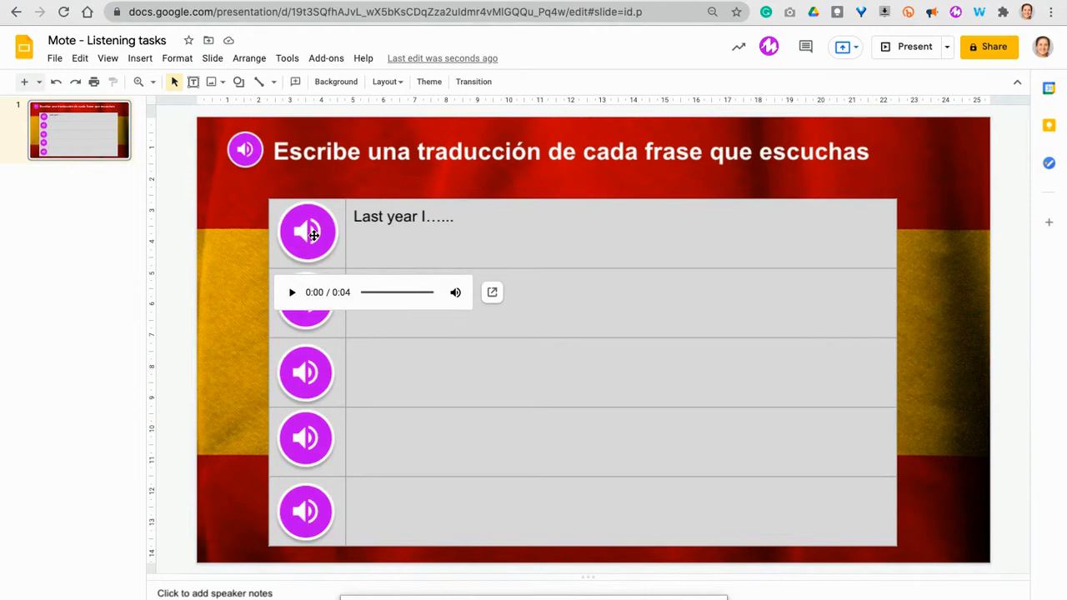
Select the audio icon beside "Last year I…..." in the first row of the listening task slide
click(314, 235)
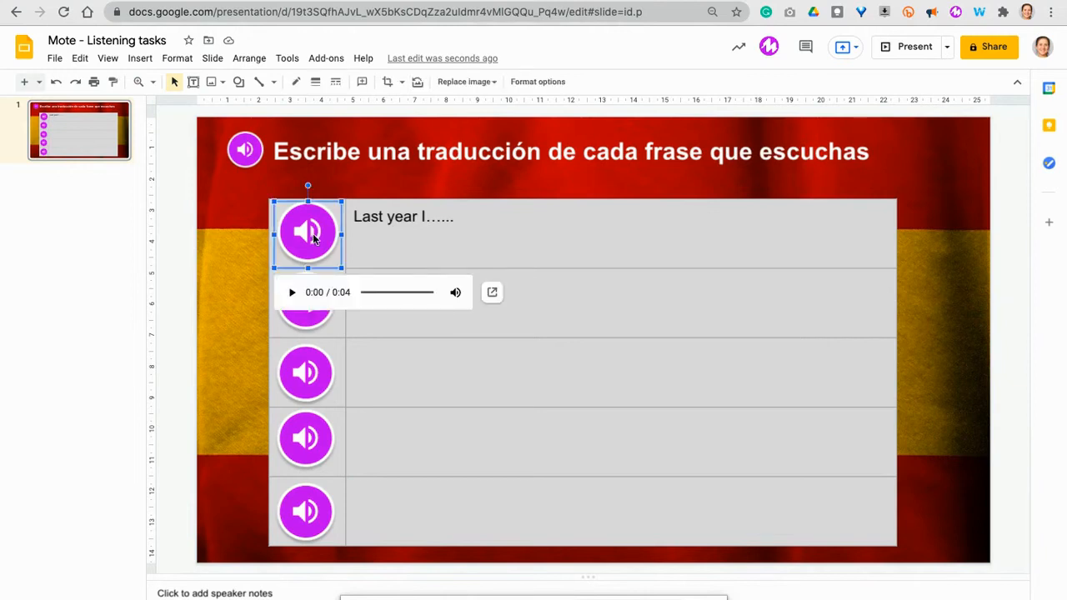